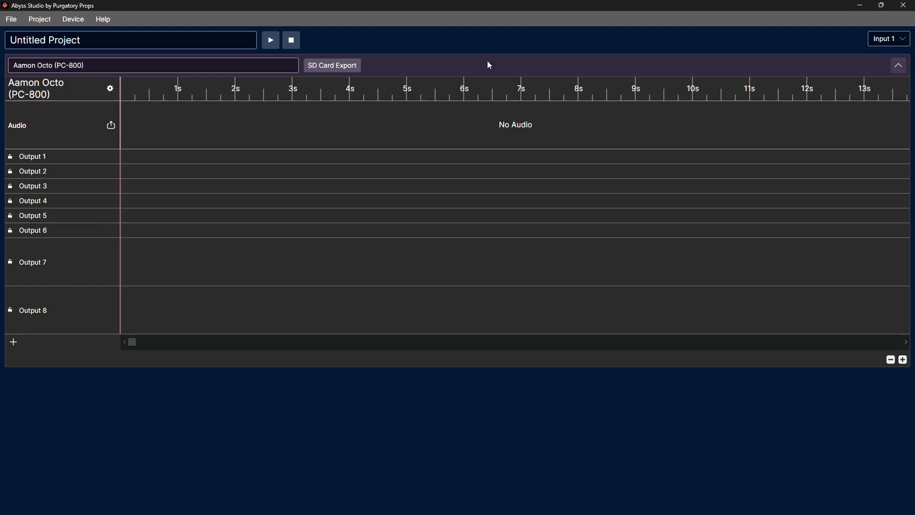
left_click(418, 67)
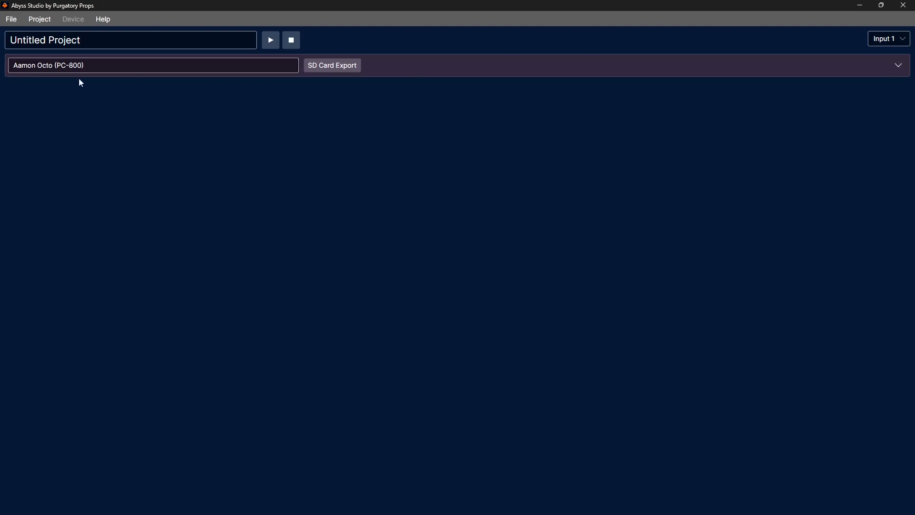
left_click(425, 67)
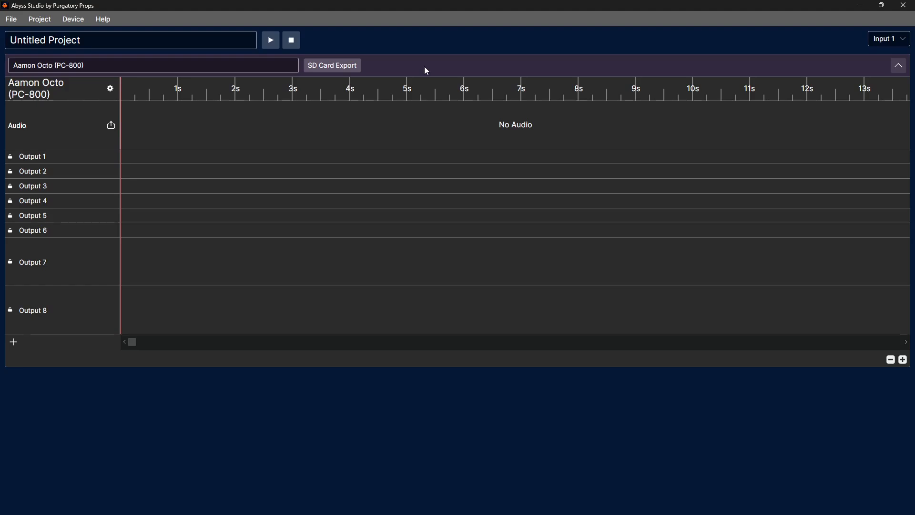
left_click(895, 42)
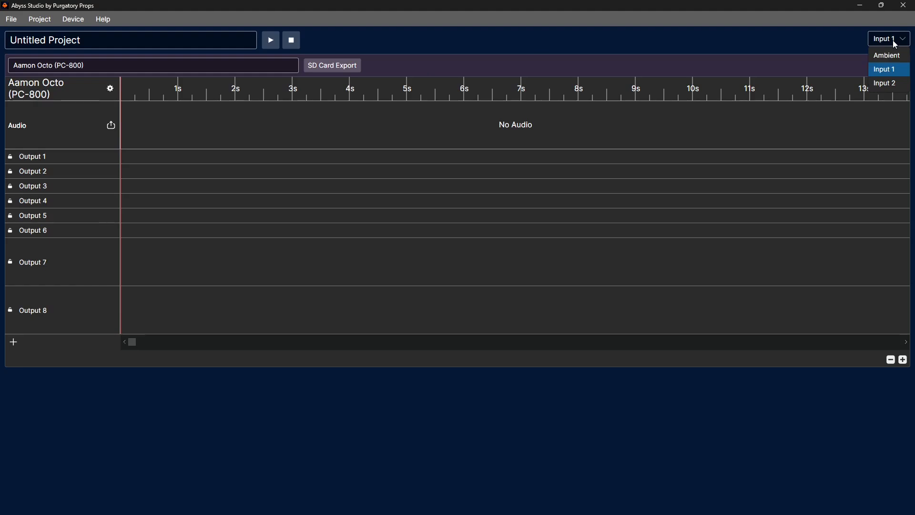
Rename the project as "My First Projection" and the Aamon Octo device as "Main Prop".
double_click(225, 40)
left_click(225, 40)
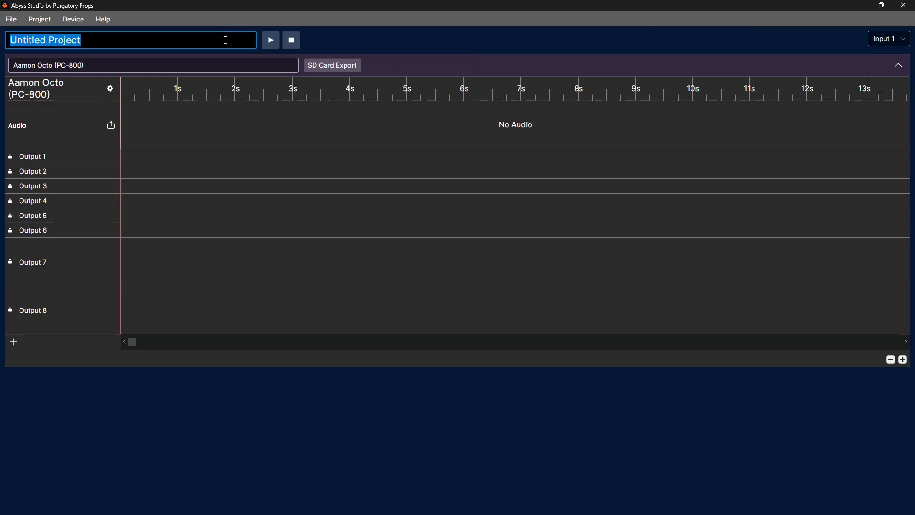
type("My First Projection")
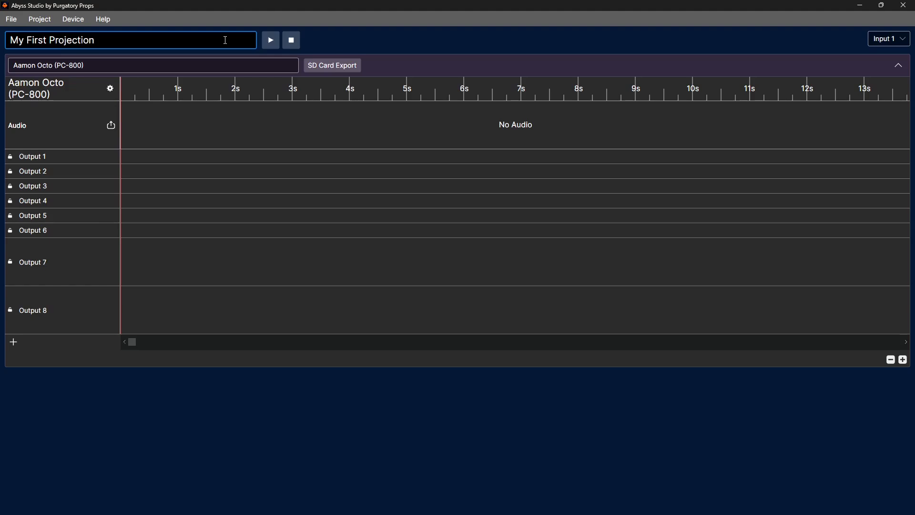
left_click(175, 66)
key("ctrl+a")
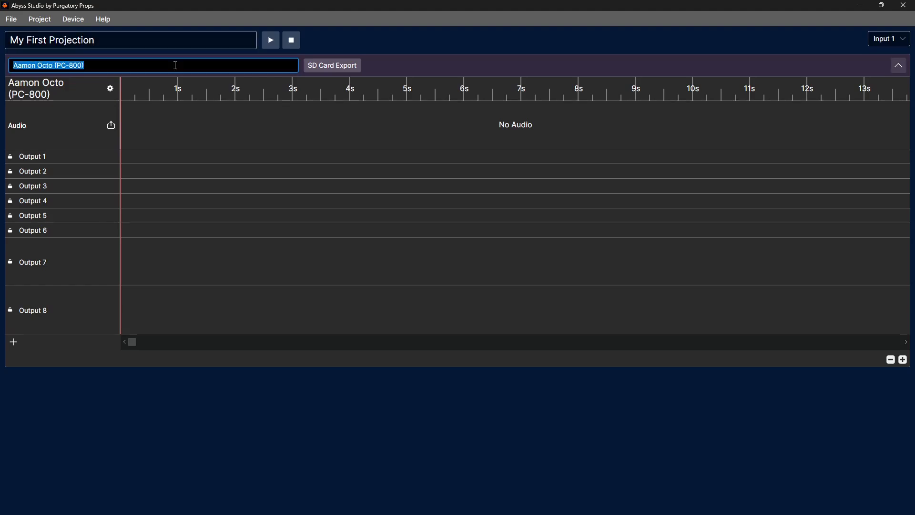
type("Main Prop")
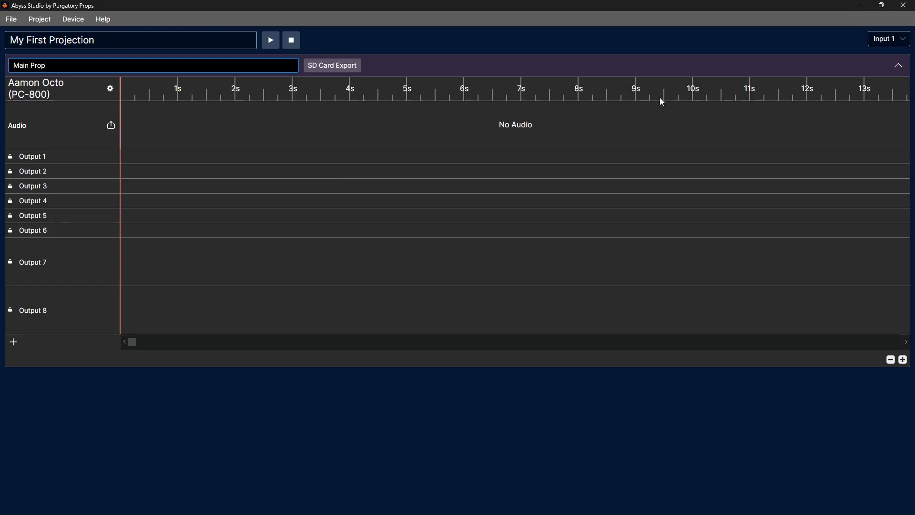
Draw three activation blocks on Output 1 and three on Output 3, spread between about 0.5 and 9.3 seconds.
left_click_drag(627, 93, 753, 92)
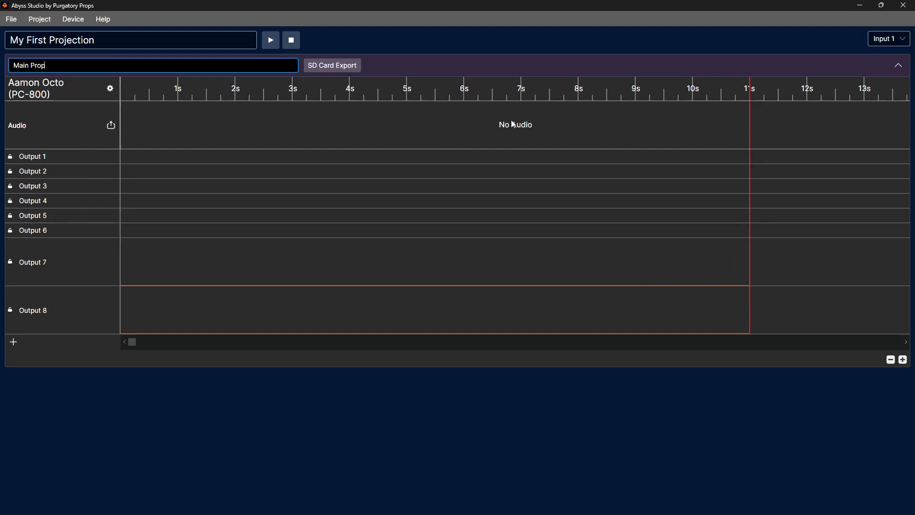
left_click_drag(442, 96, 407, 97)
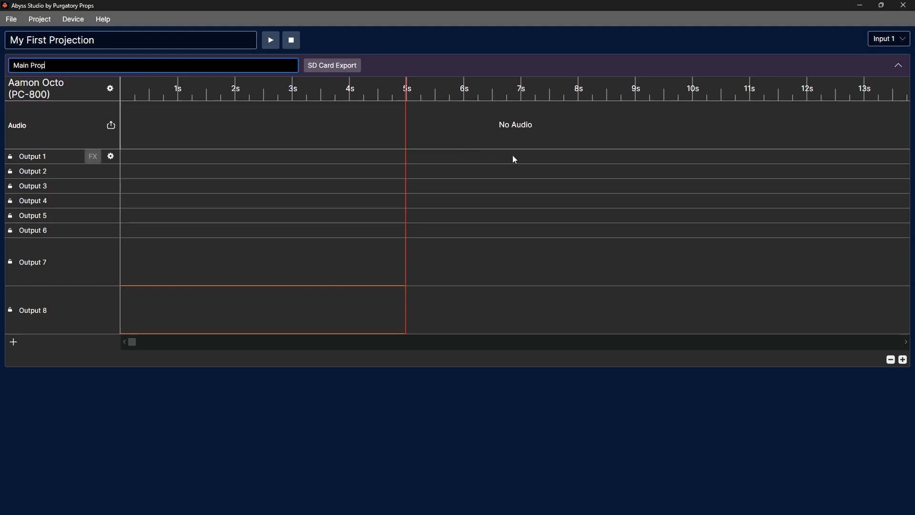
left_click_drag(556, 156, 653, 156)
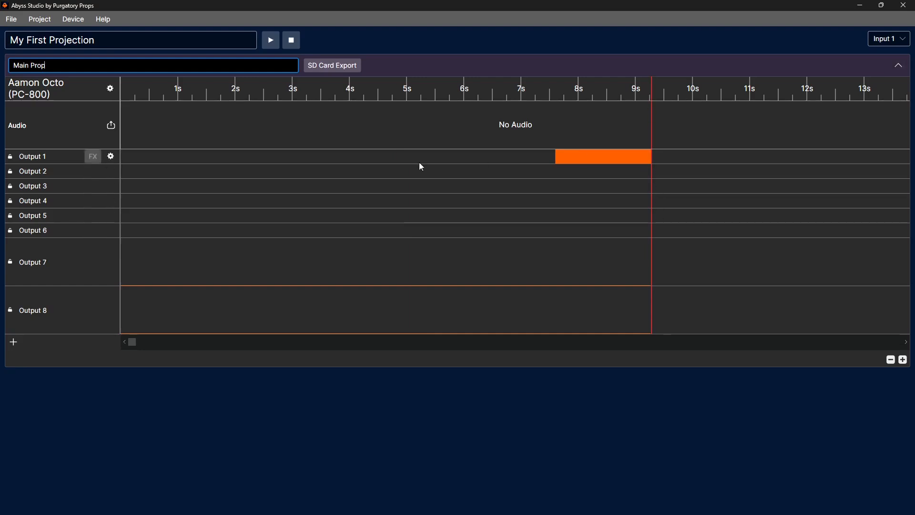
left_click_drag(147, 157, 202, 155)
left_click_drag(320, 159, 369, 157)
left_click_drag(230, 186, 298, 190)
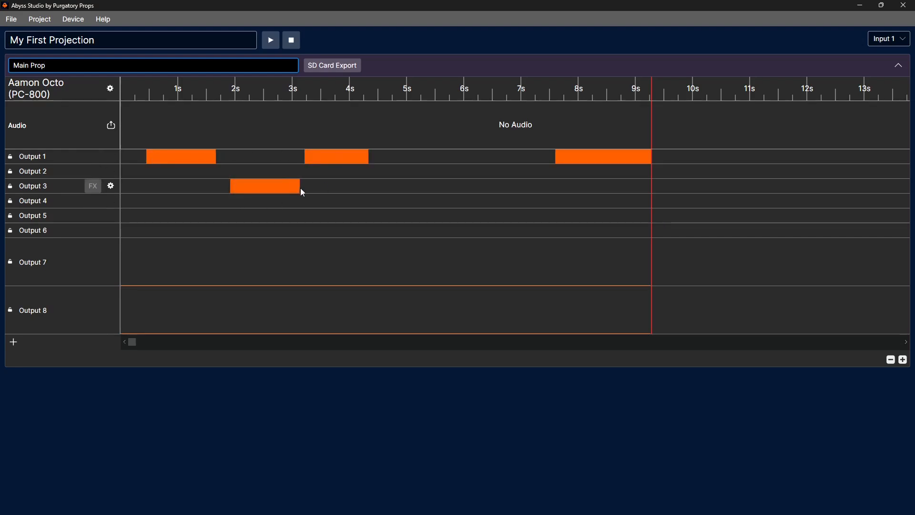
left_click_drag(417, 187, 527, 192)
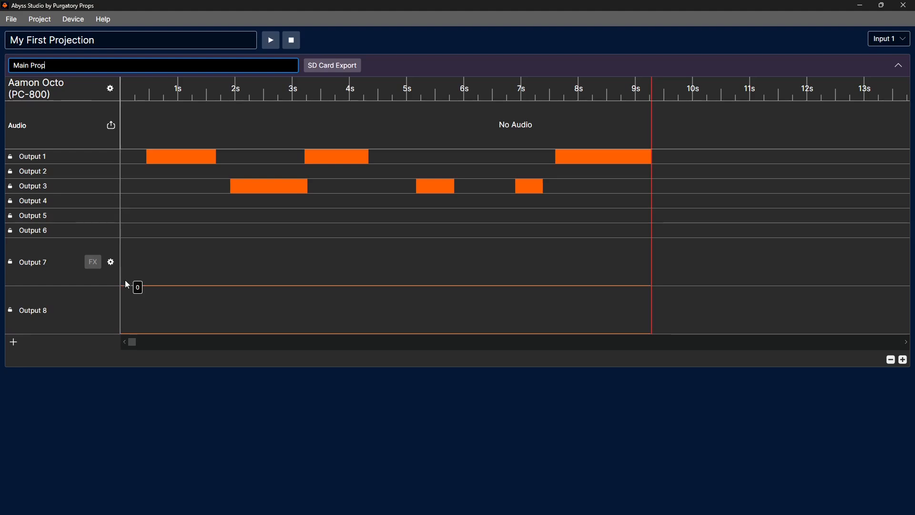
Draw an analog level curve with two smooth humps on Output 7, from the start to about 6.8 seconds.
mouse_move(177, 253)
left_mouse_down()
mouse_move(216, 240)
mouse_move(295, 283)
left_mouse_up()
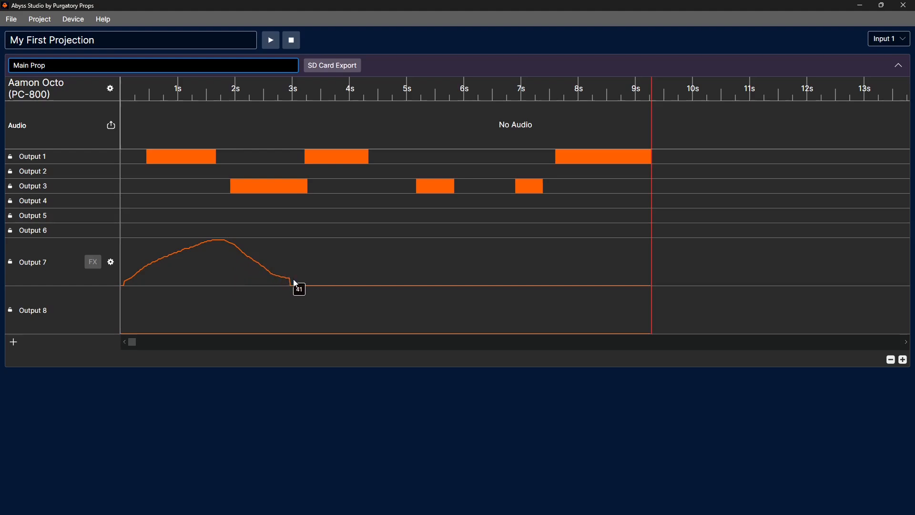
mouse_move(359, 264)
left_mouse_down()
mouse_move(410, 247)
mouse_move(461, 255)
mouse_move(499, 276)
left_mouse_up()
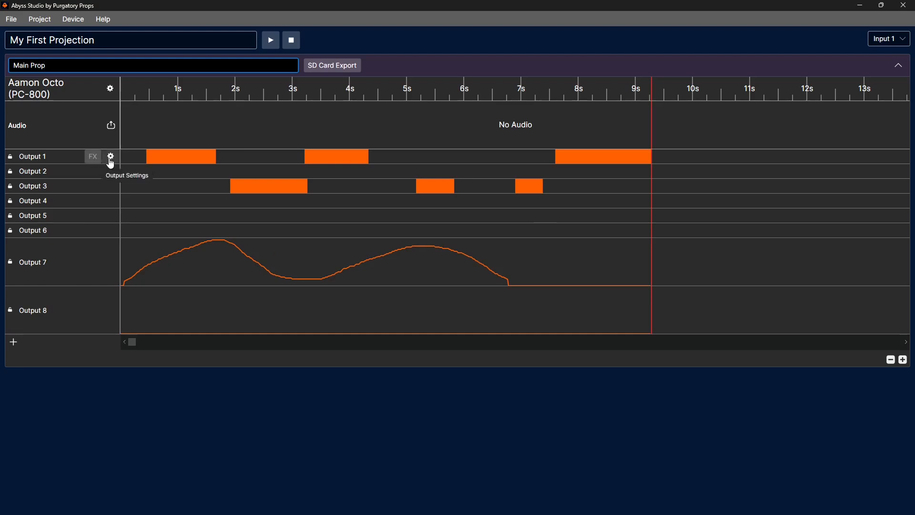
Rename Output 1 as "Head" and change its display color to light green.
left_click(111, 156)
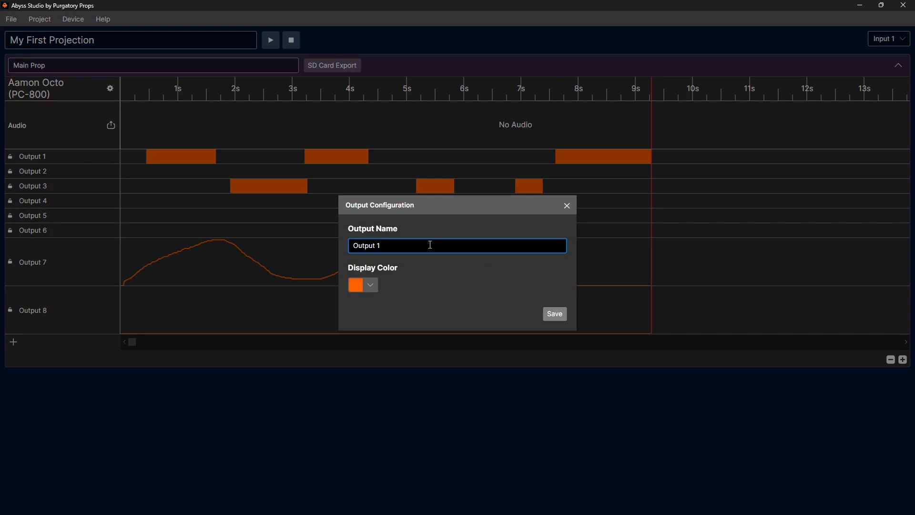
key("ctrl+a")
type("Head")
left_click(371, 281)
left_click_drag(373, 216, 341, 156)
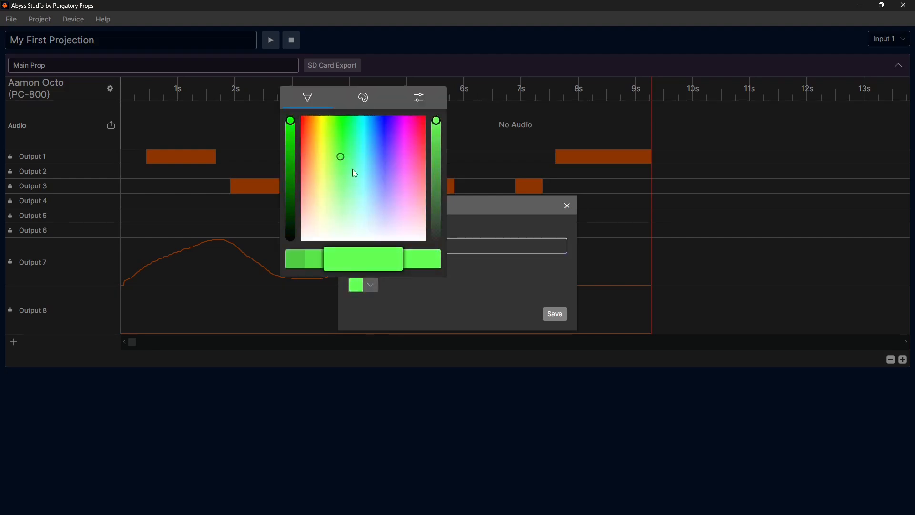
left_click(485, 259)
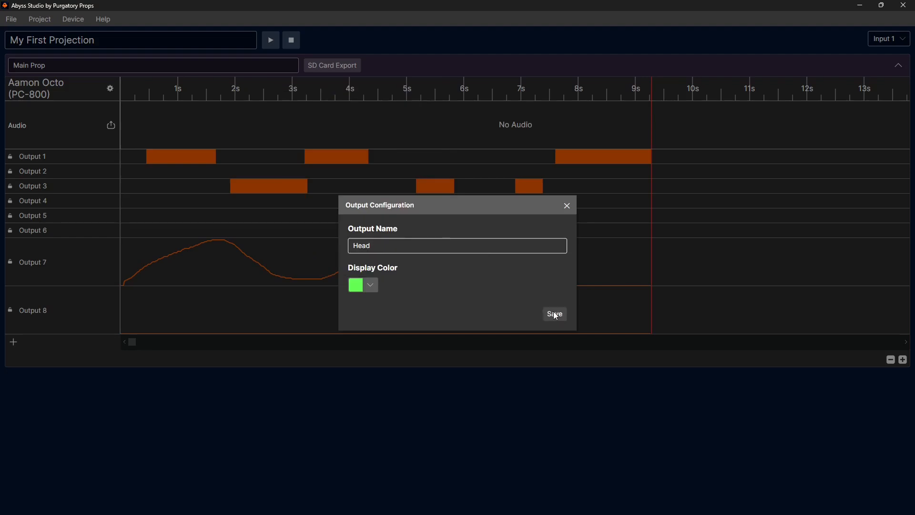
left_click(554, 313)
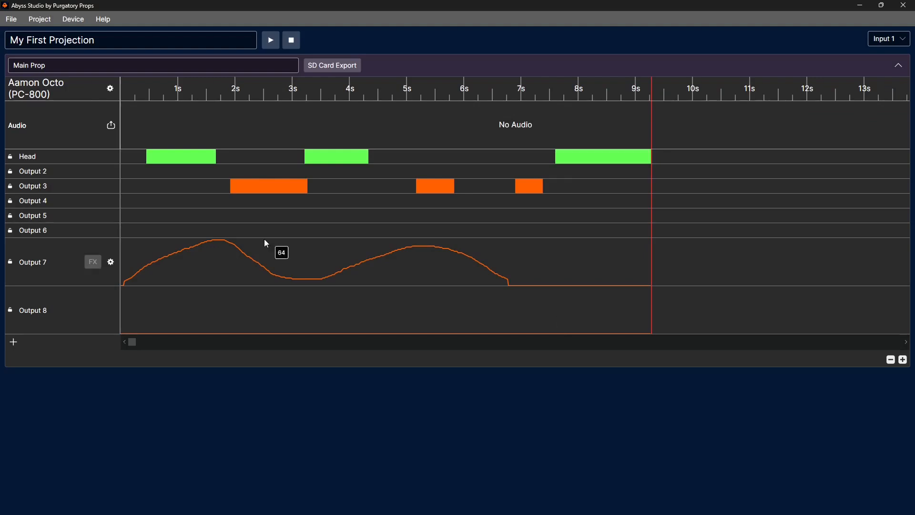
left_click(11, 158)
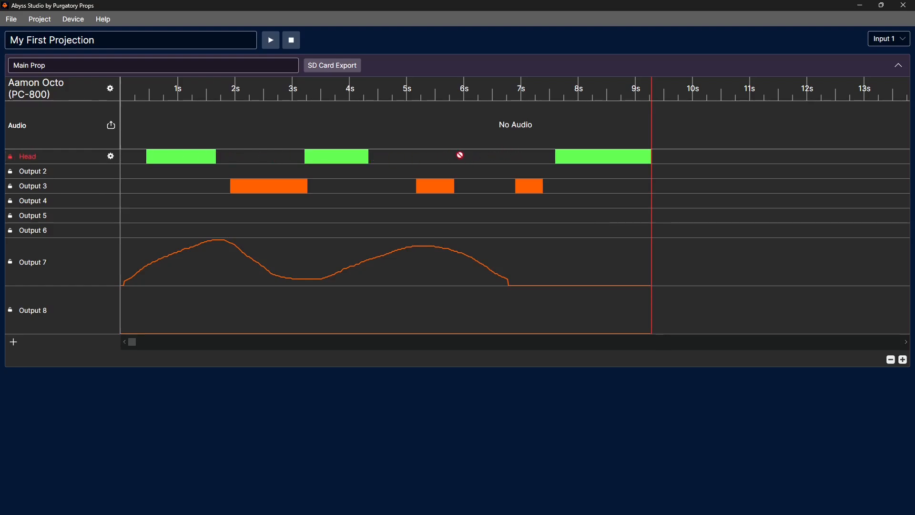
left_click(10, 161)
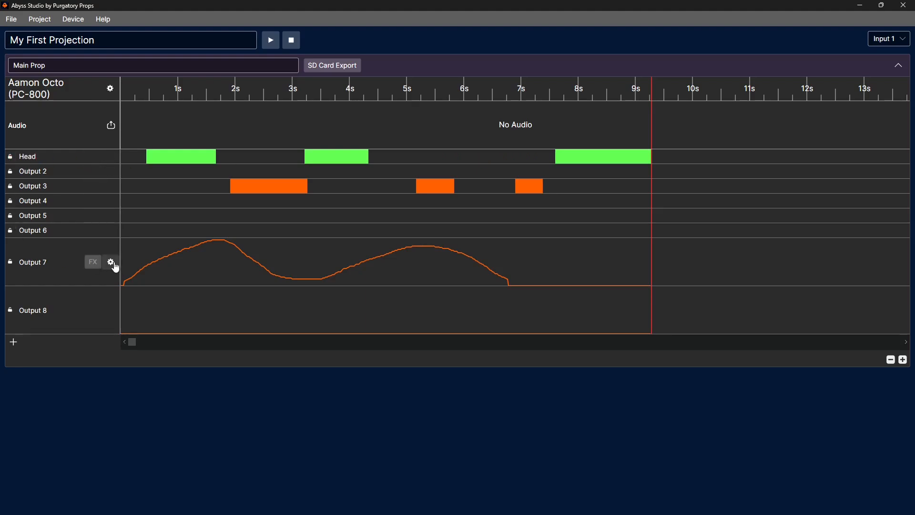
Change Output 7's output type to Digital and save the configuration.
left_click(112, 263)
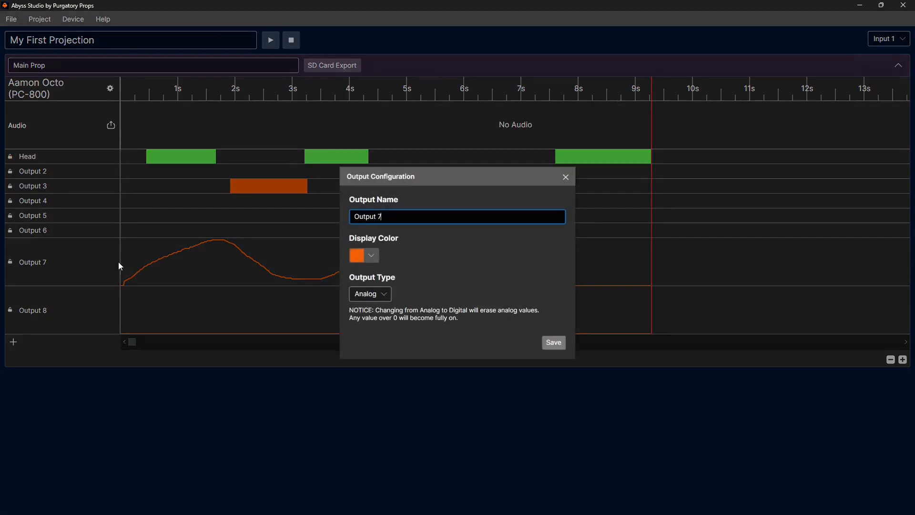
left_click(384, 294)
left_click(377, 325)
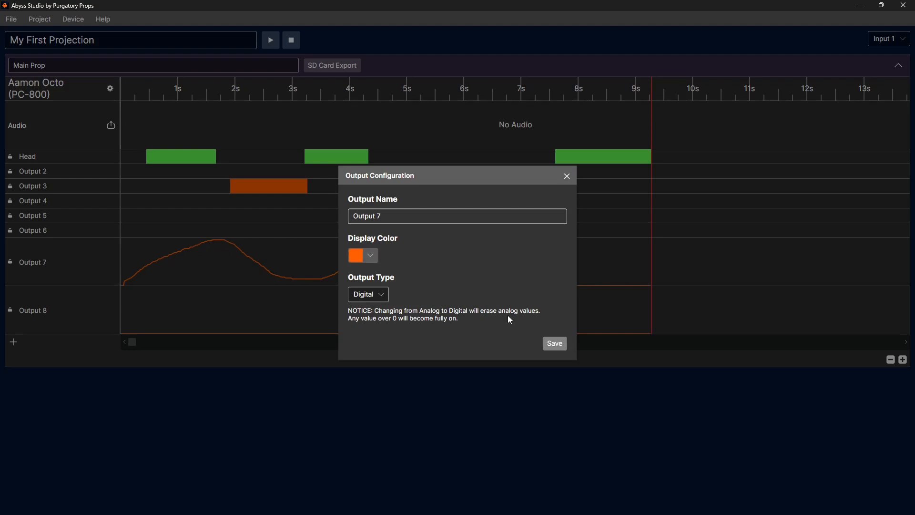
left_click(556, 344)
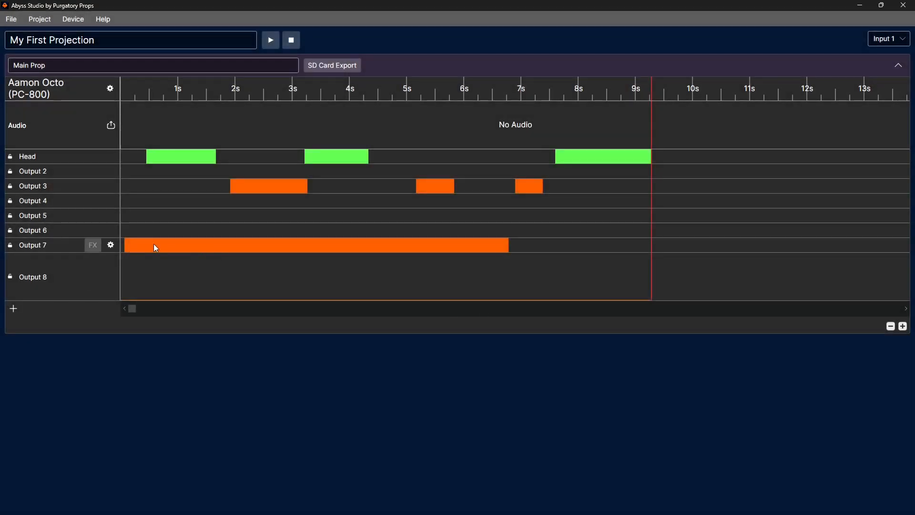
Set Output 7's output type back to Analog and save the configuration.
left_click(111, 246)
left_click(376, 294)
left_click(555, 345)
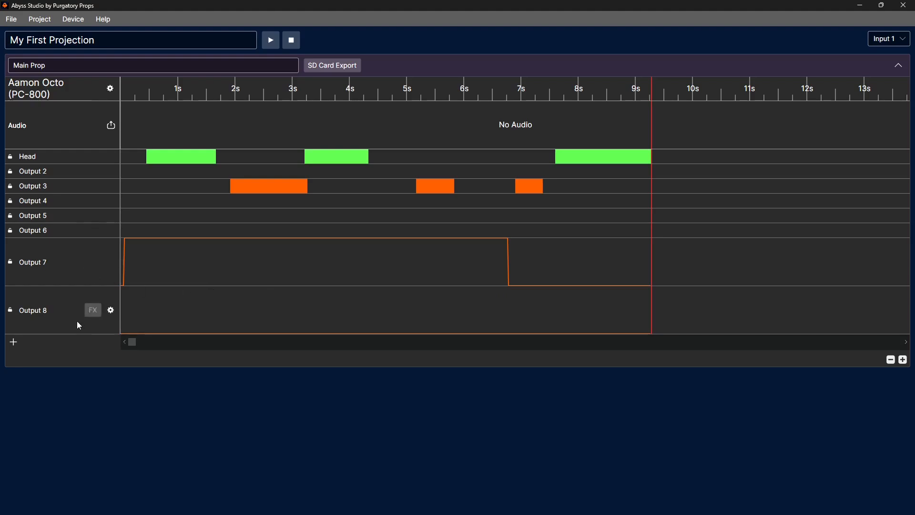
Examine the Main Prop device settings, from the volume level through the Output Zero options, and close them without saving.
left_click(110, 90)
left_click(546, 206)
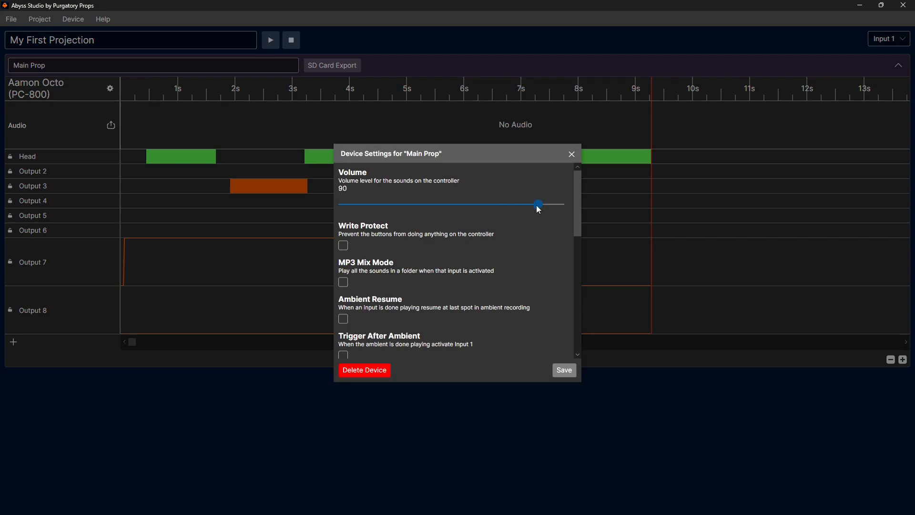
left_click_drag(538, 205, 541, 205)
scroll(434, 243, "down", 5)
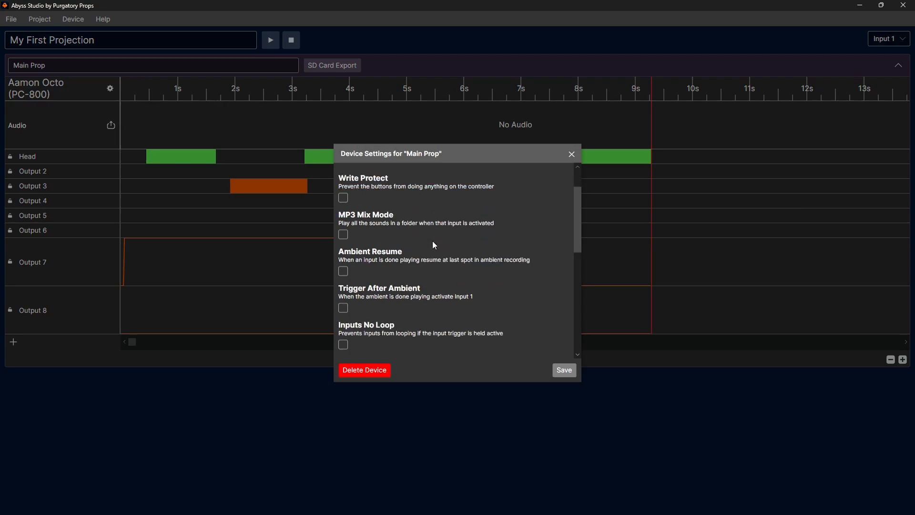
scroll(434, 243, "down", 9)
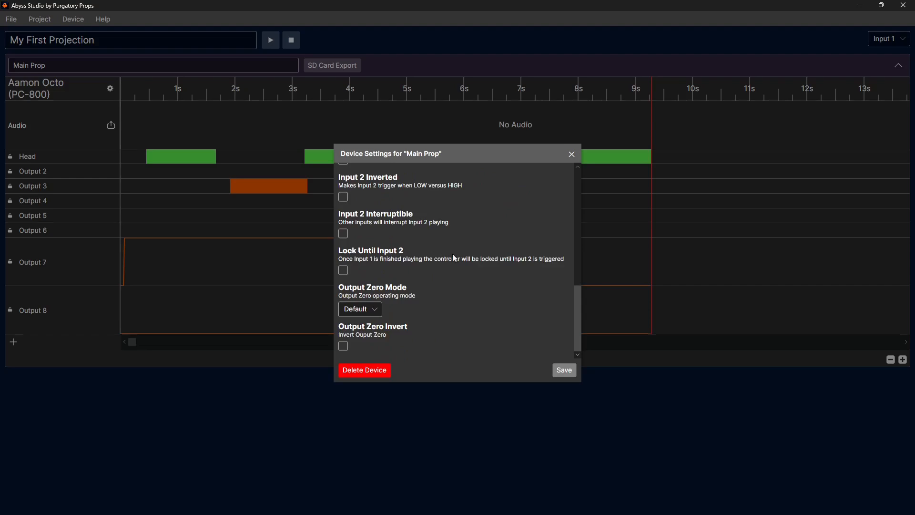
left_click(574, 155)
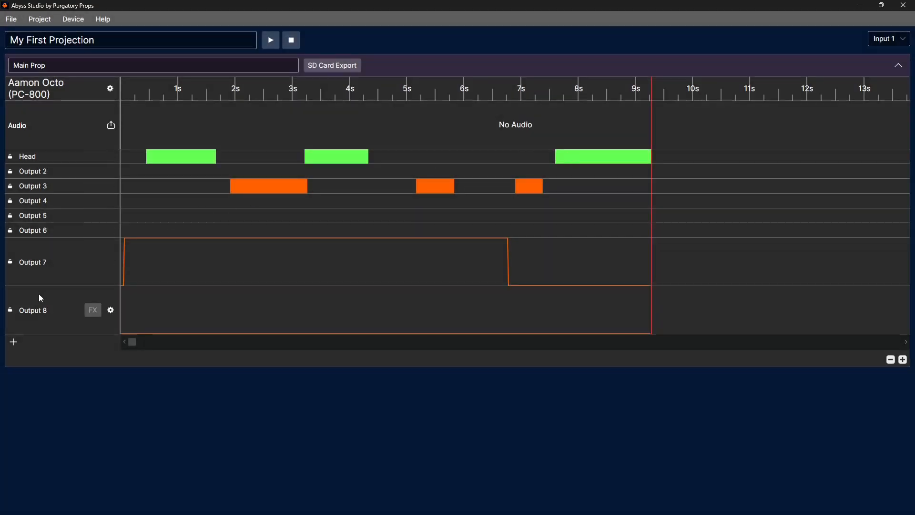
Add the DMX channel "DMX Output" on slot 45 and draw a two-hump level curve on it to about 8 seconds.
left_click(14, 343)
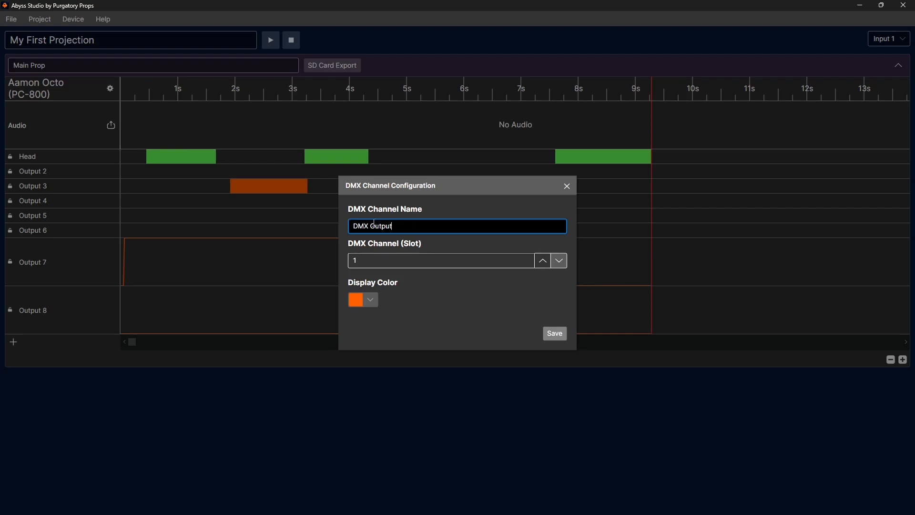
left_click(397, 258)
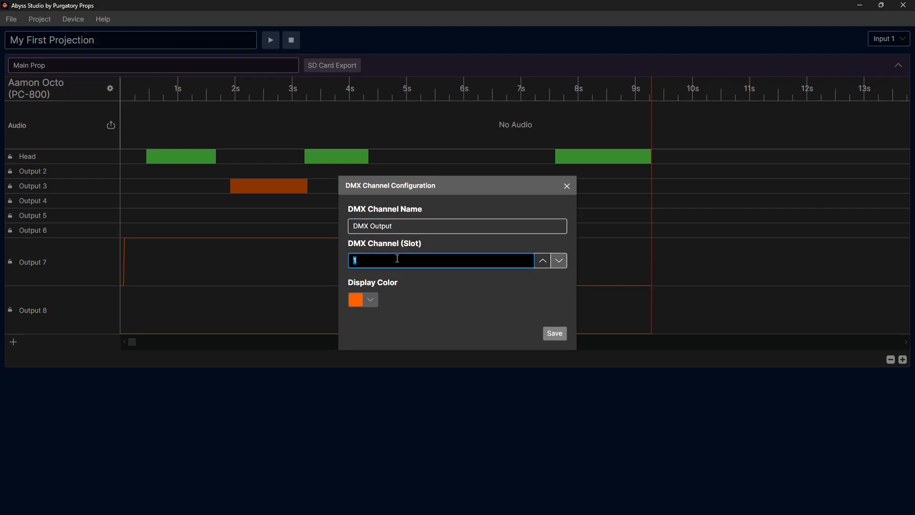
type("45")
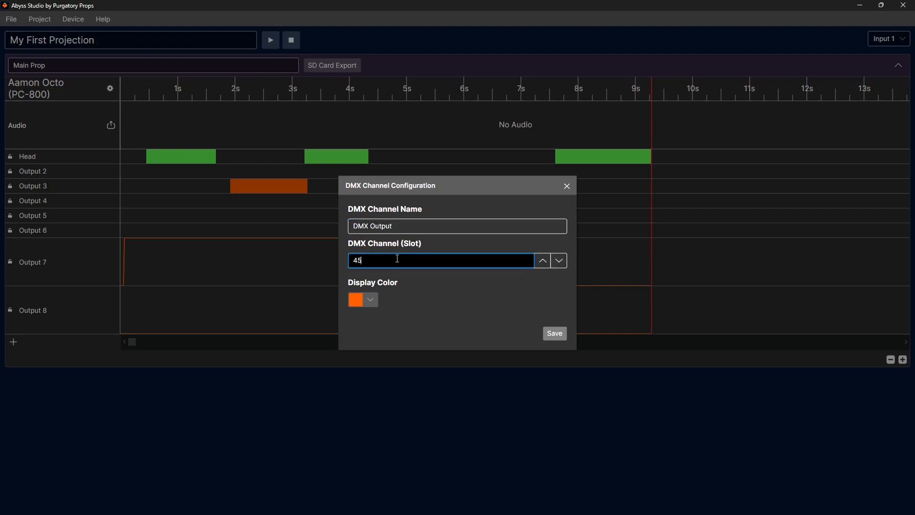
left_click(554, 334)
mouse_move(135, 380)
left_mouse_down()
mouse_move(220, 345)
mouse_move(435, 347)
mouse_move(586, 364)
left_mouse_up()
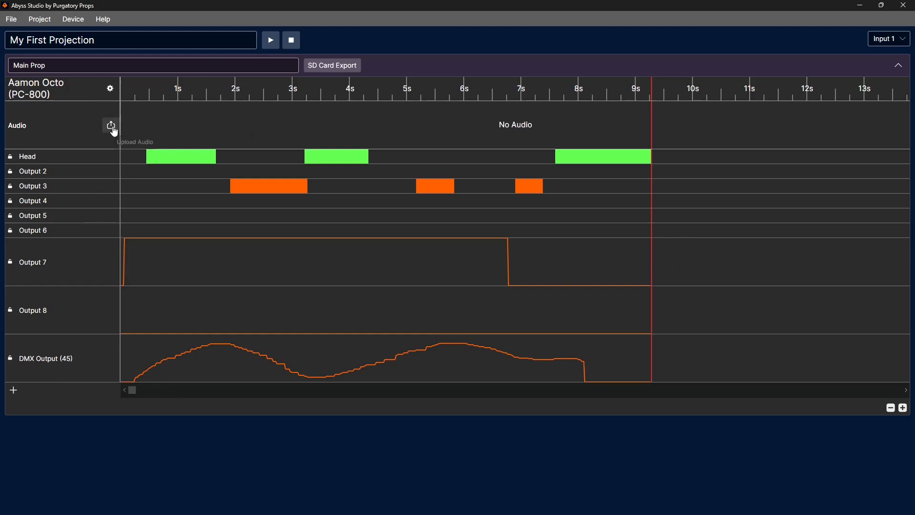
Load an audio file into the Main Prop device's audio track.
left_click(69, 19)
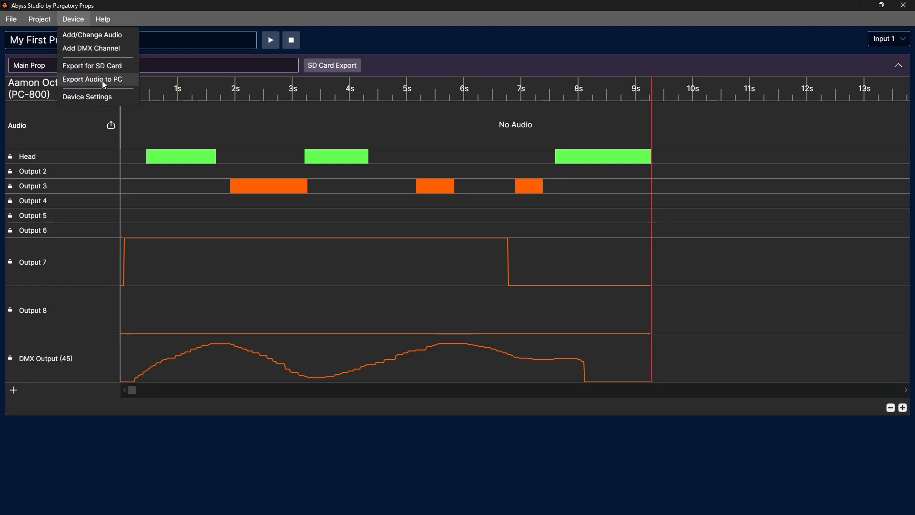
left_click(113, 127)
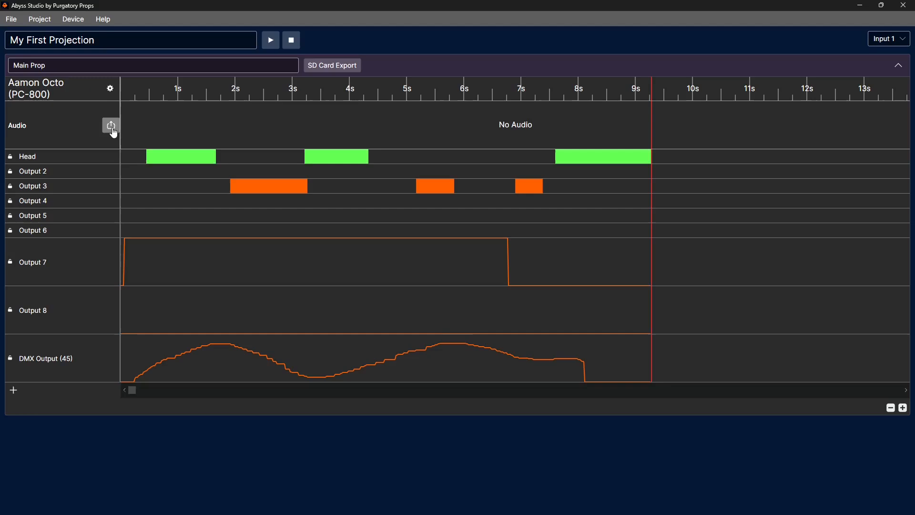
left_click(113, 127)
left_click(105, 88)
left_click(420, 284)
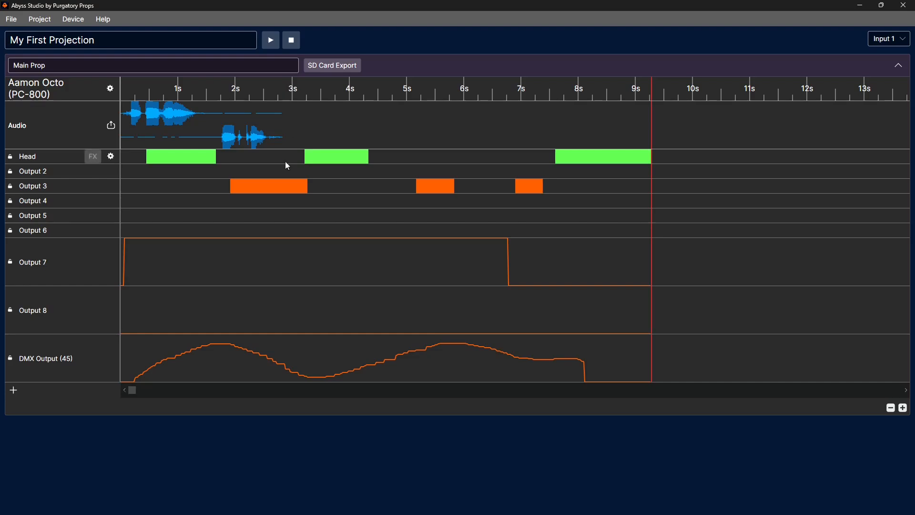
left_click(903, 411)
left_click(903, 411)
left_click(902, 411)
left_click(902, 410)
left_click(892, 408)
left_click(892, 408)
left_click(892, 408)
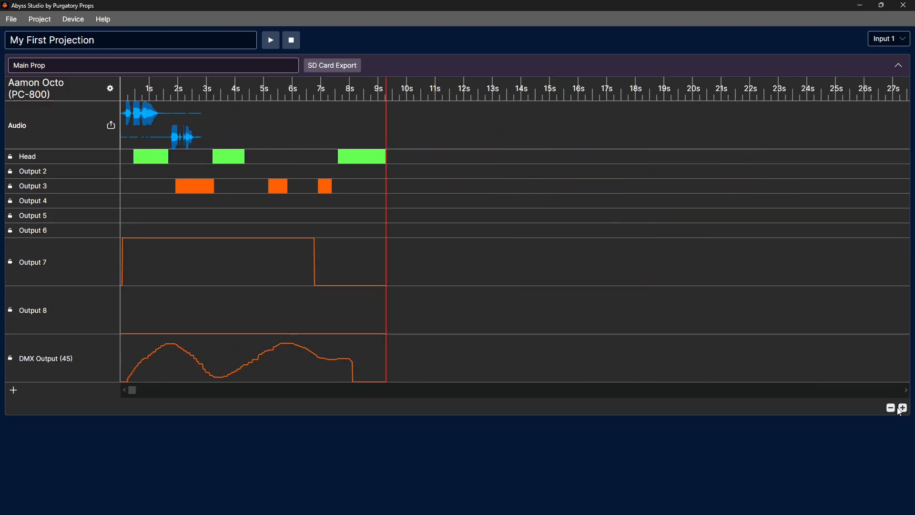
Shorten the sequence by moving its end marker back to about 3.25 seconds.
left_click(903, 408)
left_click(902, 410)
left_click(903, 410)
left_click(903, 410)
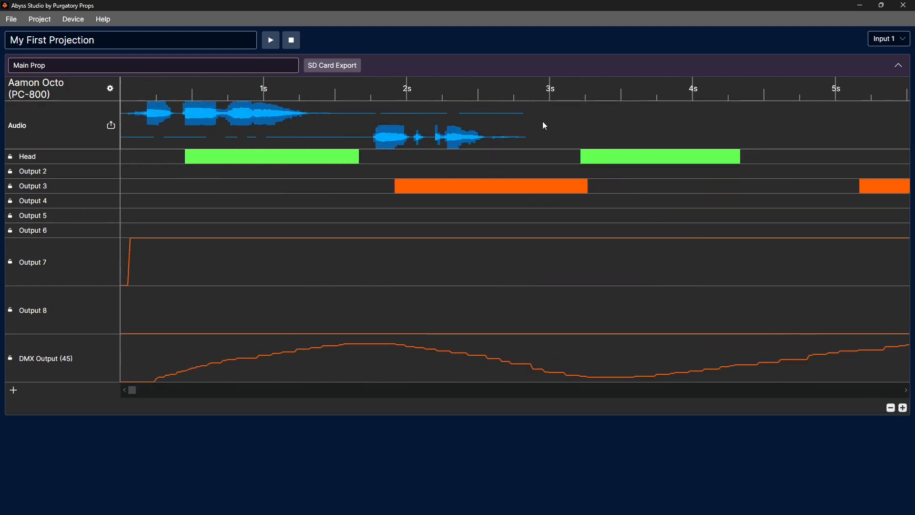
left_click_drag(528, 89, 524, 88)
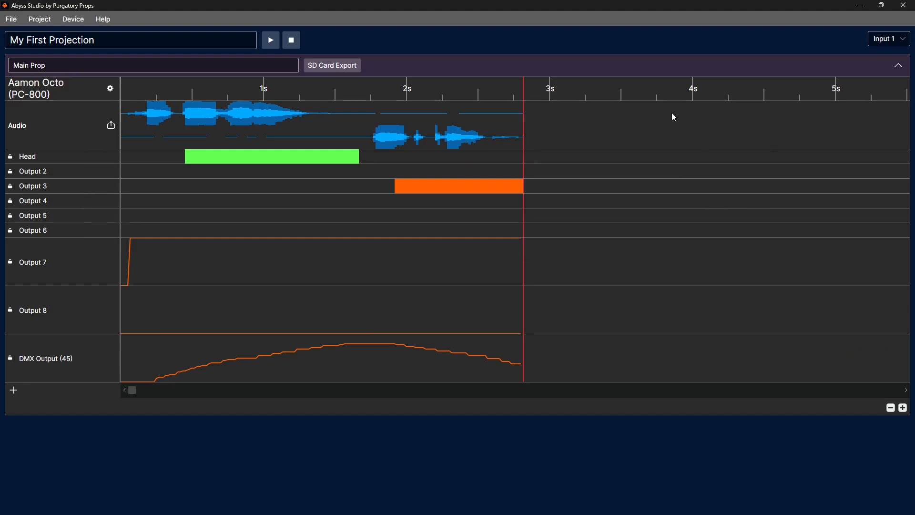
mouse_move(641, 94)
left_mouse_down()
mouse_move(884, 80)
mouse_move(648, 92)
left_mouse_up()
left_click(11, 19)
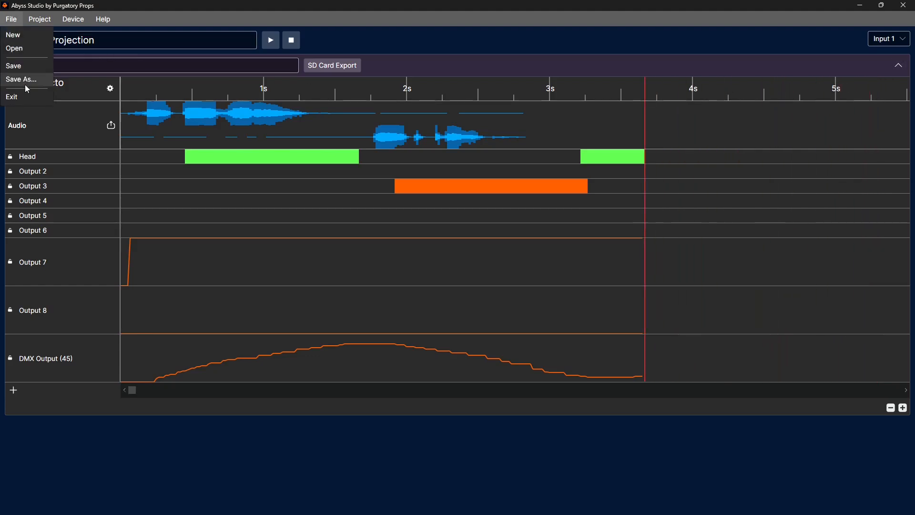
left_click(365, 36)
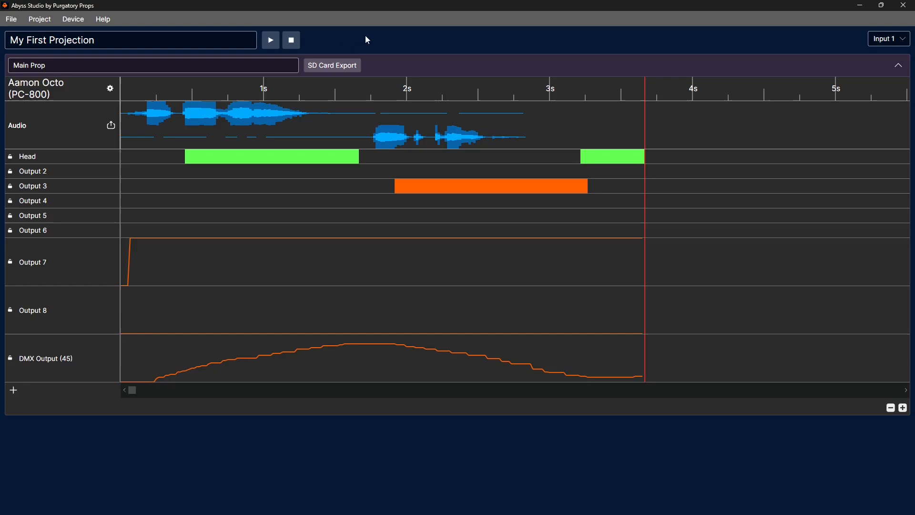
left_click_drag(645, 91, 587, 76)
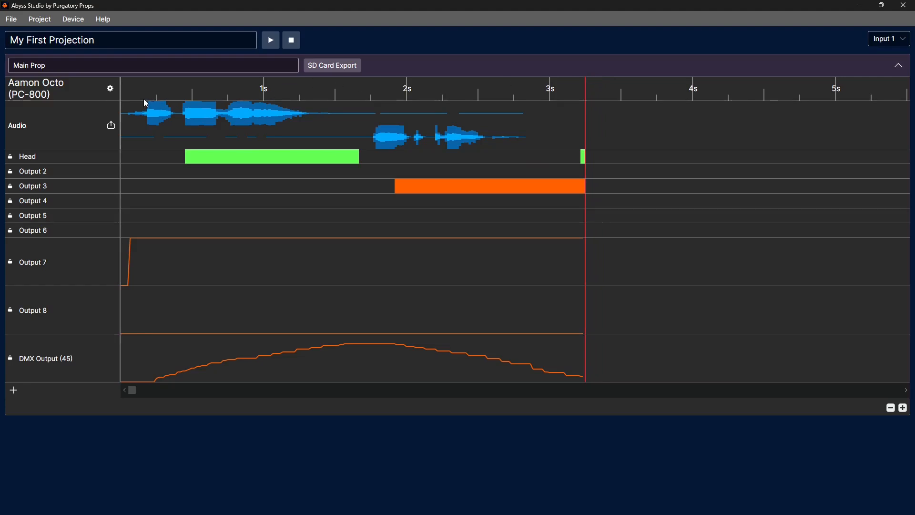
Add an Output 3 block from about 1.1 to 1.5 seconds and an adjoining Output 4 block ending at about 1.7 seconds.
left_click_drag(146, 96, 362, 86)
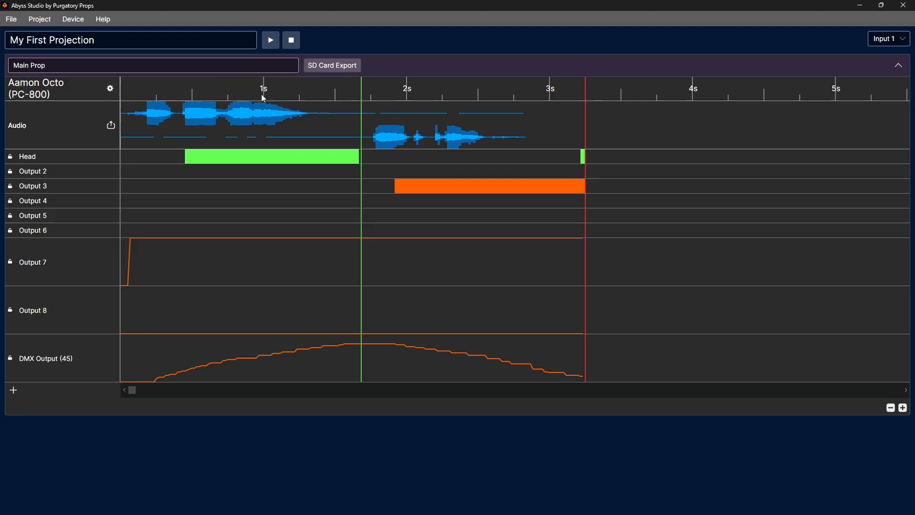
left_click_drag(239, 117, 444, 116)
left_click_drag(212, 188, 256, 186)
left_click(285, 187)
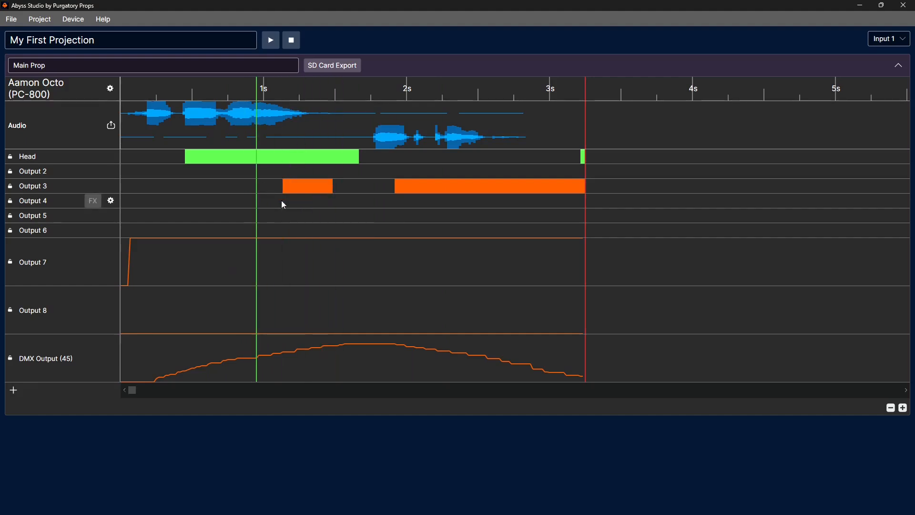
left_click_drag(274, 196, 364, 201)
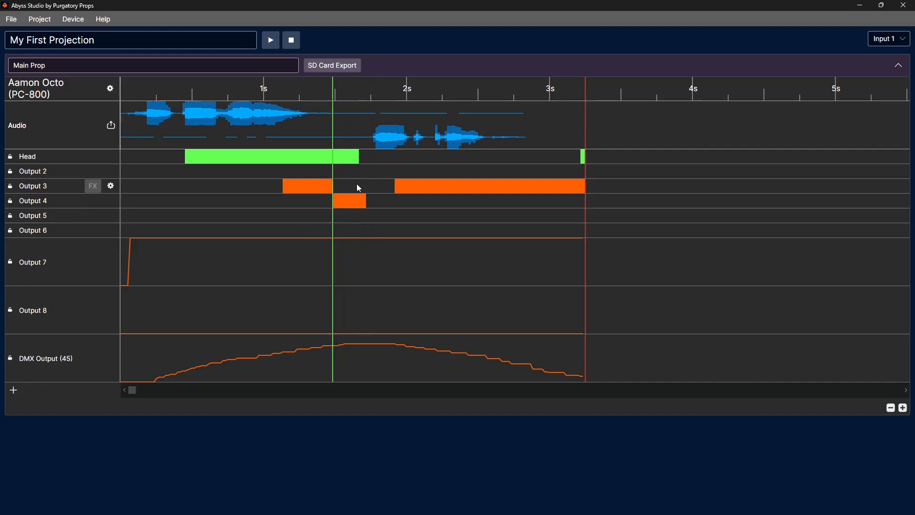
Preview the sequence with the playhead at about 1.6 seconds, and move the playhead back to about 0.3 seconds.
left_click_drag(291, 86, 351, 94)
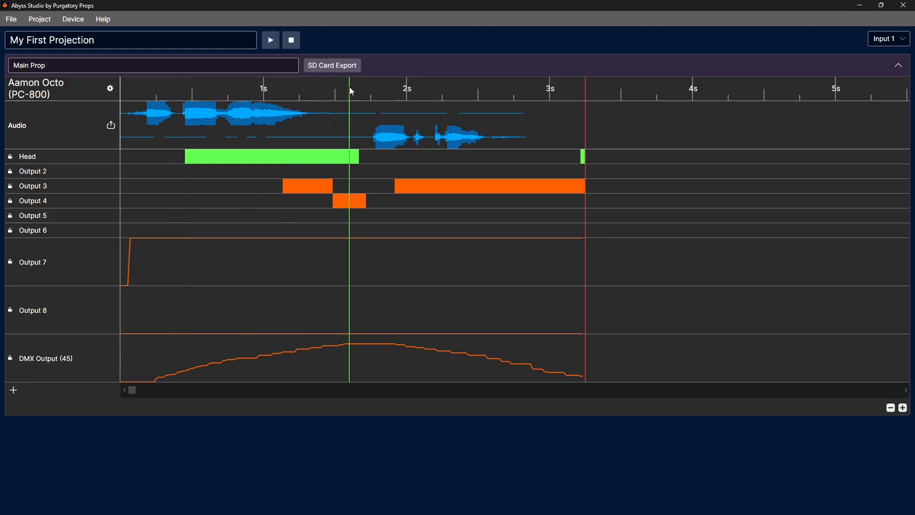
left_click(270, 42)
left_click_drag(351, 98, 164, 100)
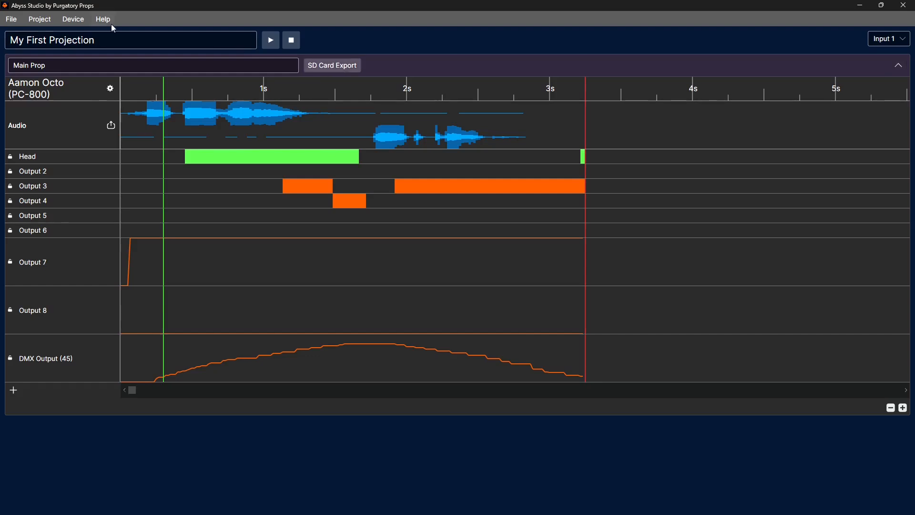
Export the Main Prop device for SD card to the root of Removable Disk (H:).
left_click(76, 21)
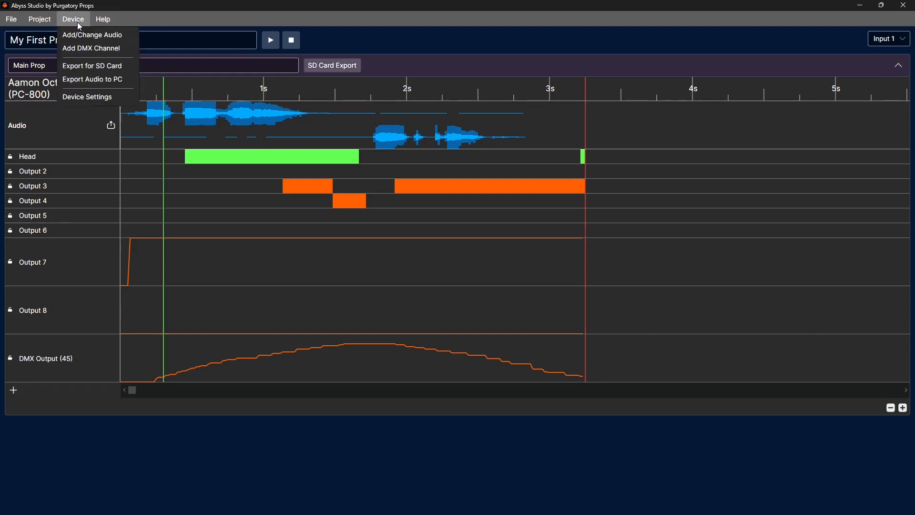
left_click(326, 64)
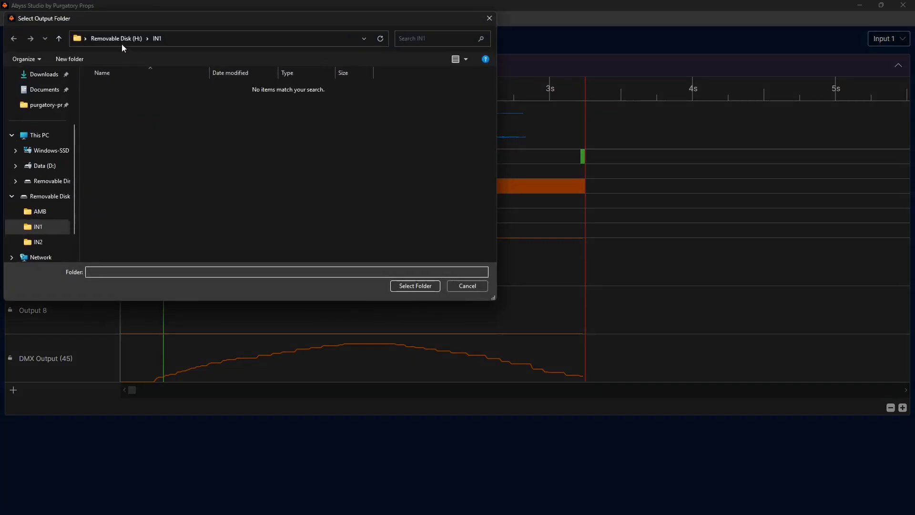
left_click(119, 38)
left_click_drag(164, 16, 297, 70)
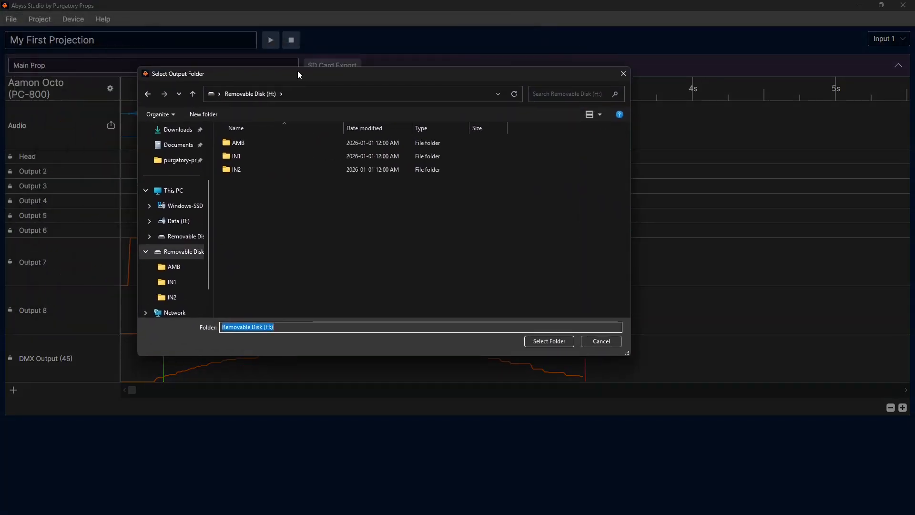
left_click(546, 341)
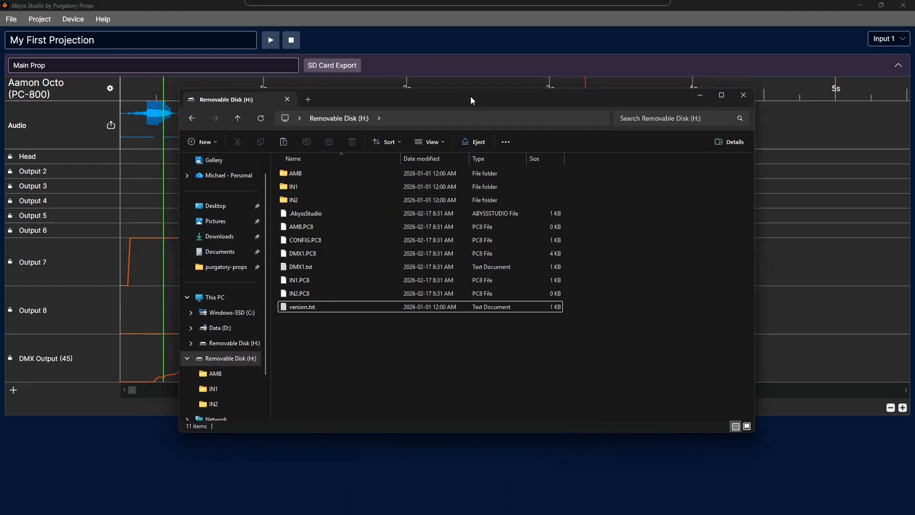
Examine the exported .AbyssStudio, AMB.PC8, IN2.PC8 and IN1.PC8 files on the removable disk, and put the file window away.
left_click(330, 213)
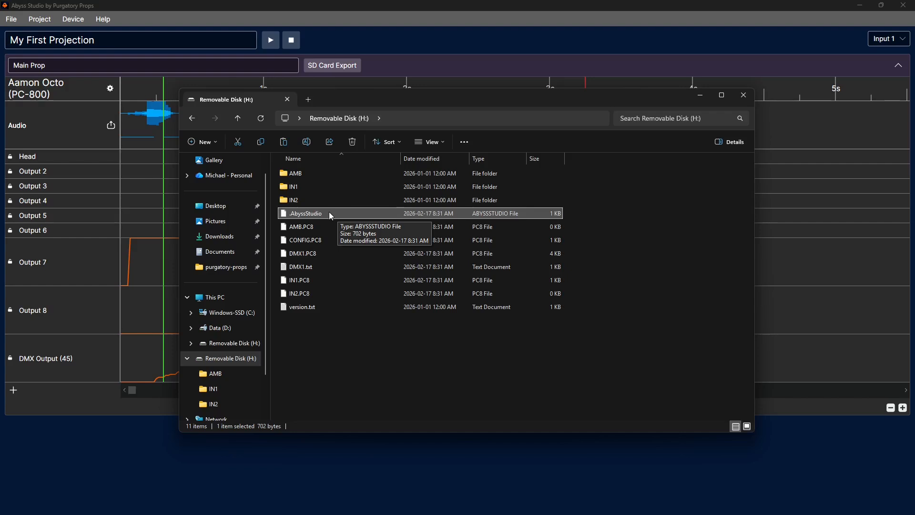
left_click(314, 226)
left_click(320, 295, "shift")
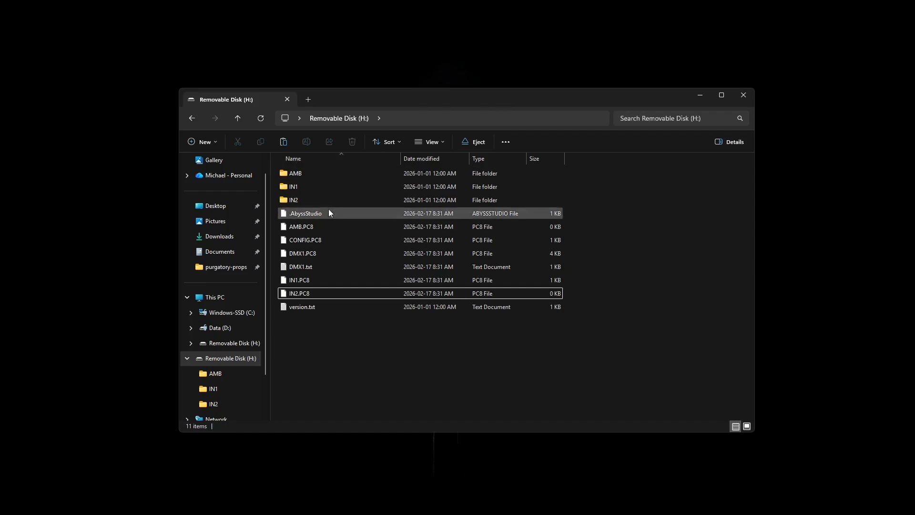
left_click(322, 283)
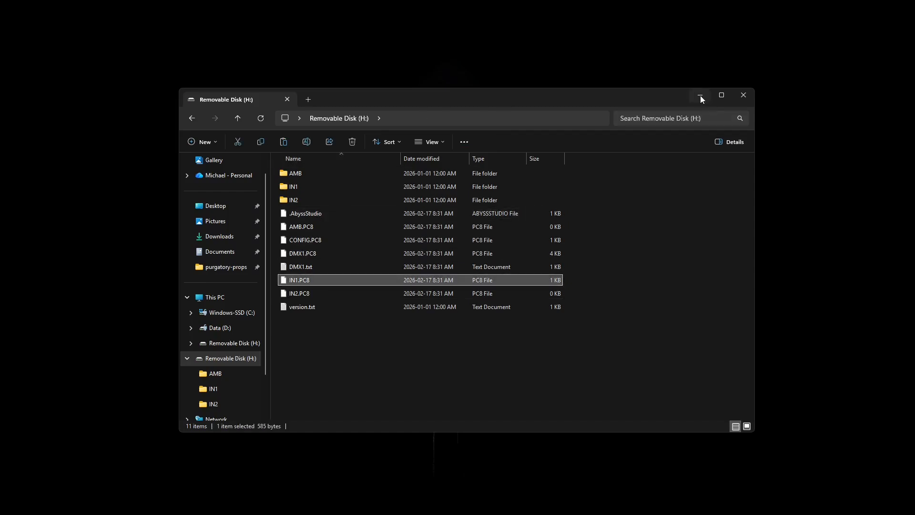
left_click(700, 99)
Load the exported project back into Abyss Studio from the SD card at Removable Disk (H:).
left_click(510, 280)
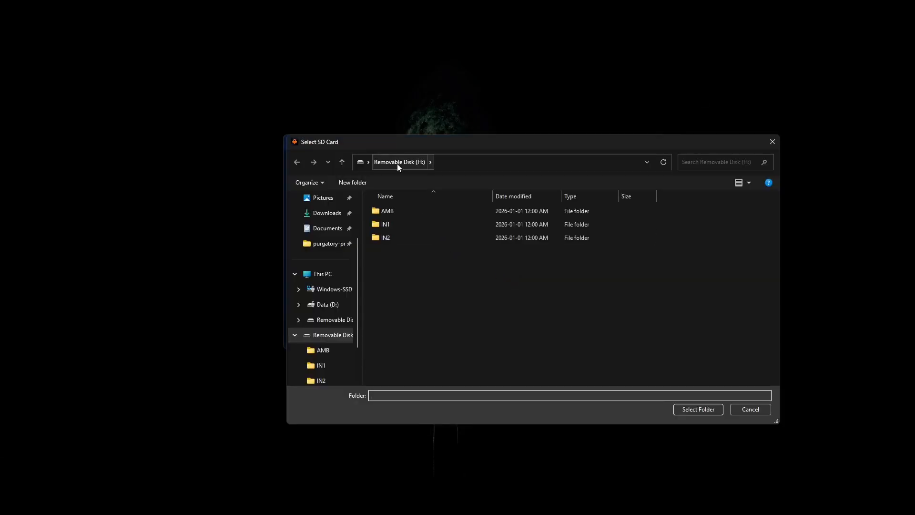
left_click(697, 409)
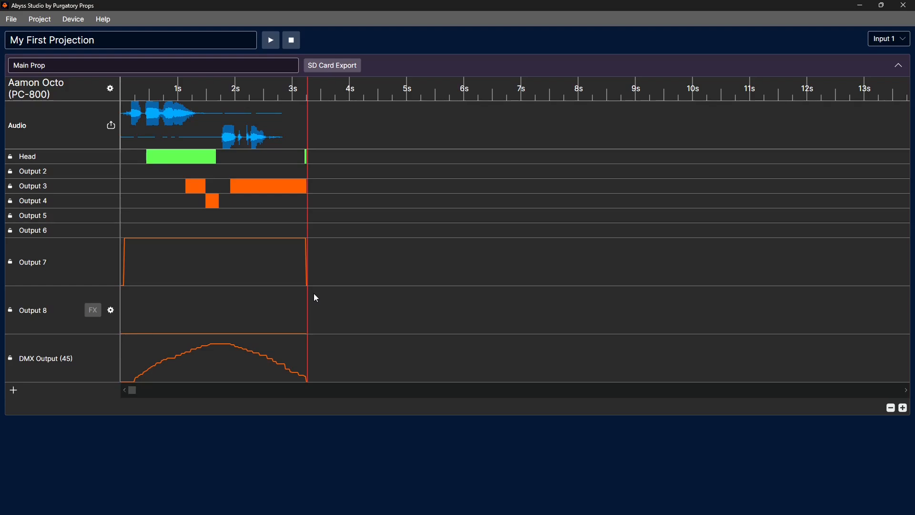
Look up the option for contacting support.
left_click(108, 23)
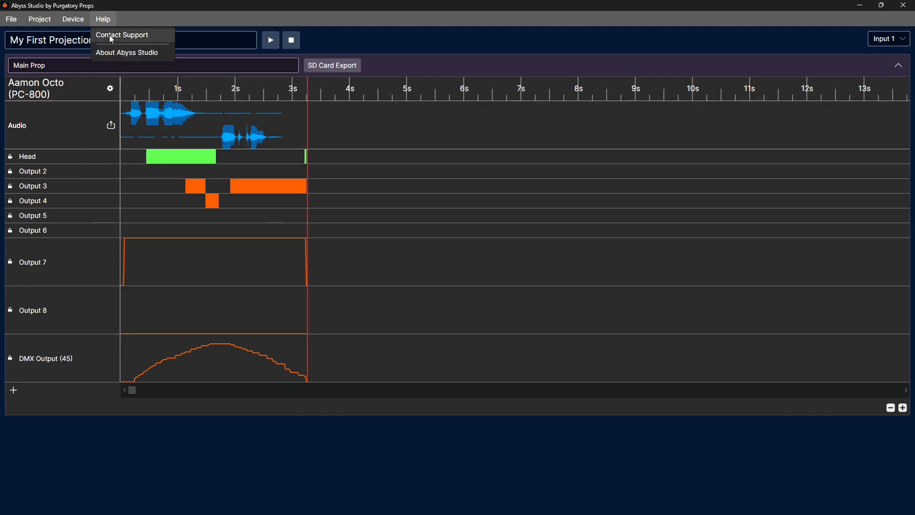